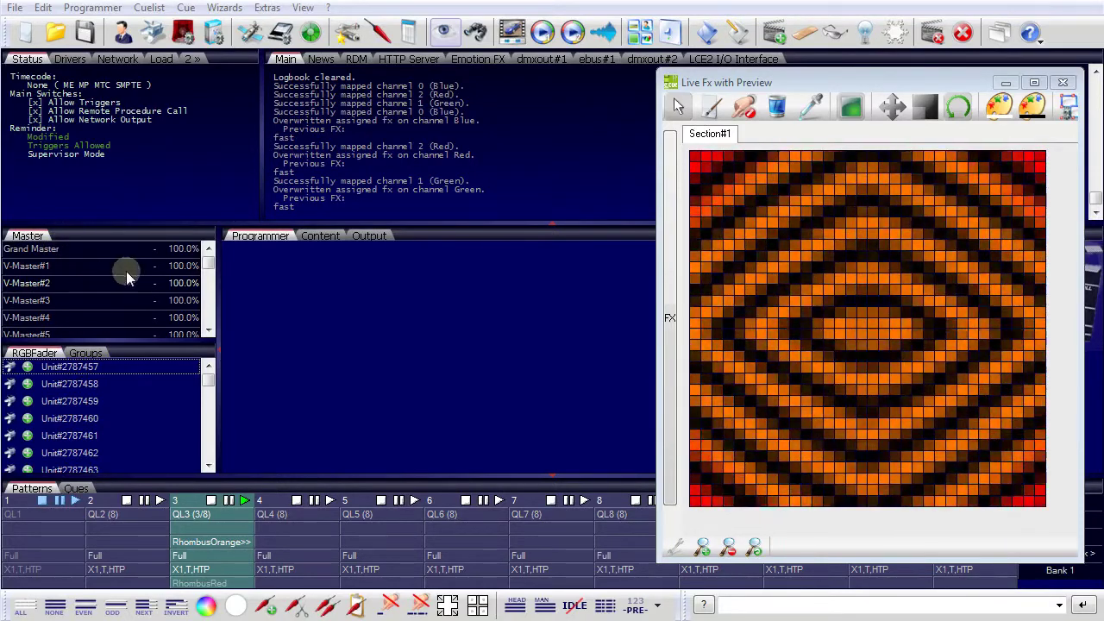
Step: Open the Grand Master's Properties dialog
mouse_move(208, 266)
mouse_down()
mouse_move(208, 343)
mouse_move(213, 245)
mouse_up()
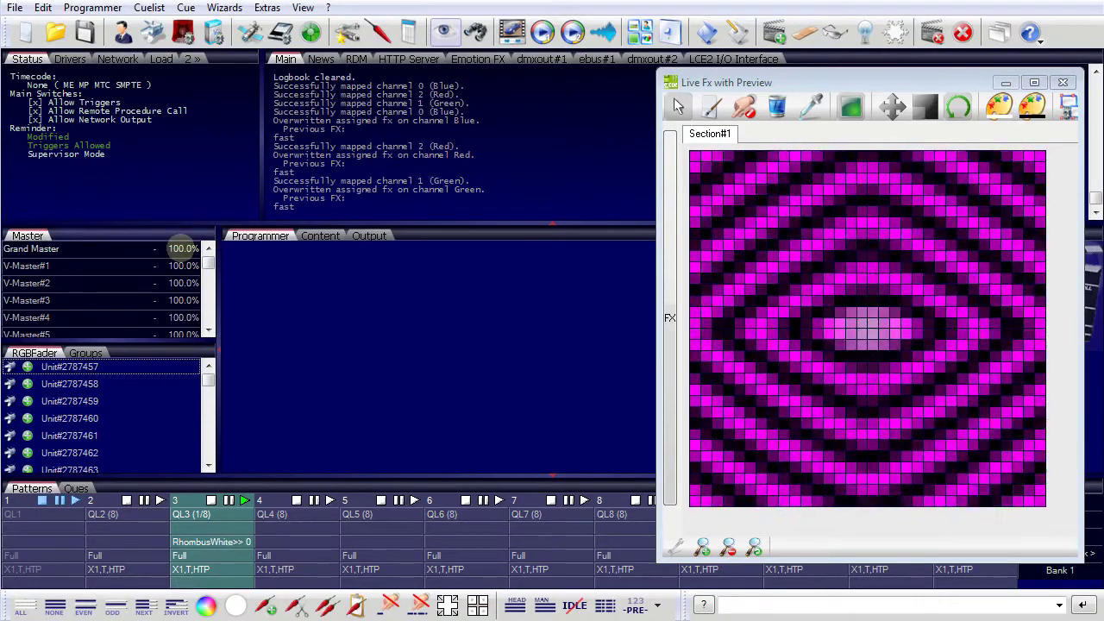
right_click(181, 250)
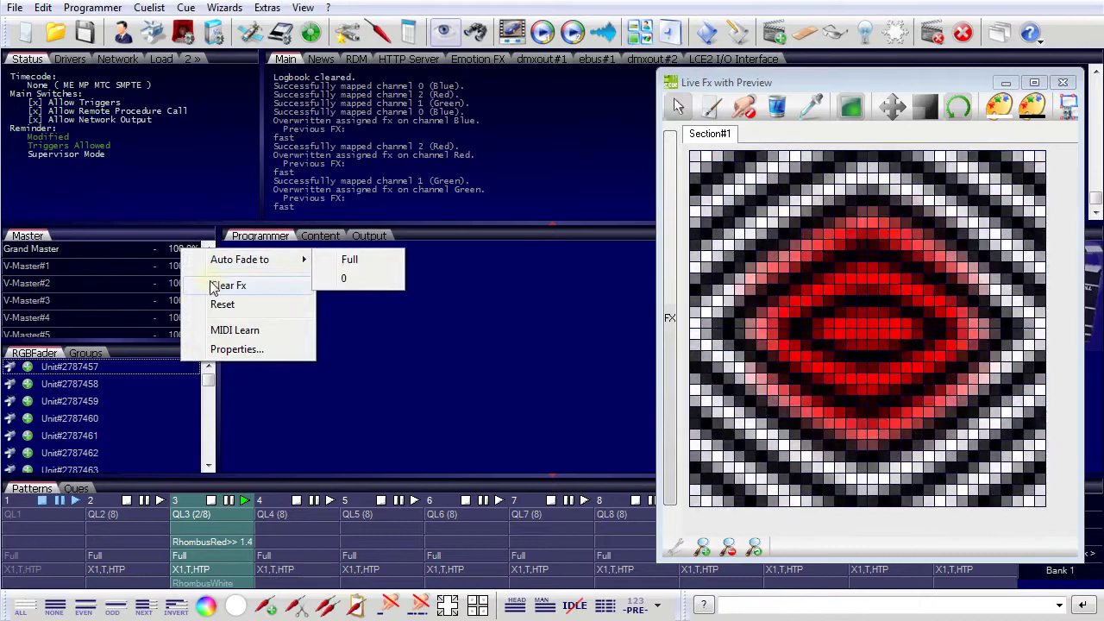
click(233, 349)
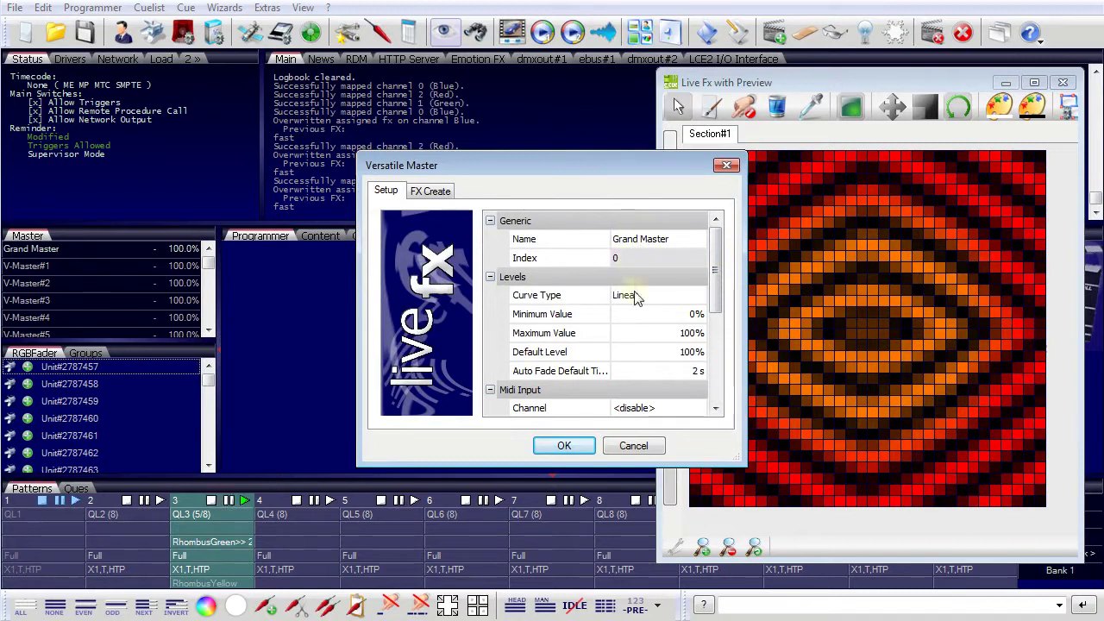
Step: Review the curve types while keeping Linear, then scroll down to the Midi Input settings
click(682, 298)
click(698, 296)
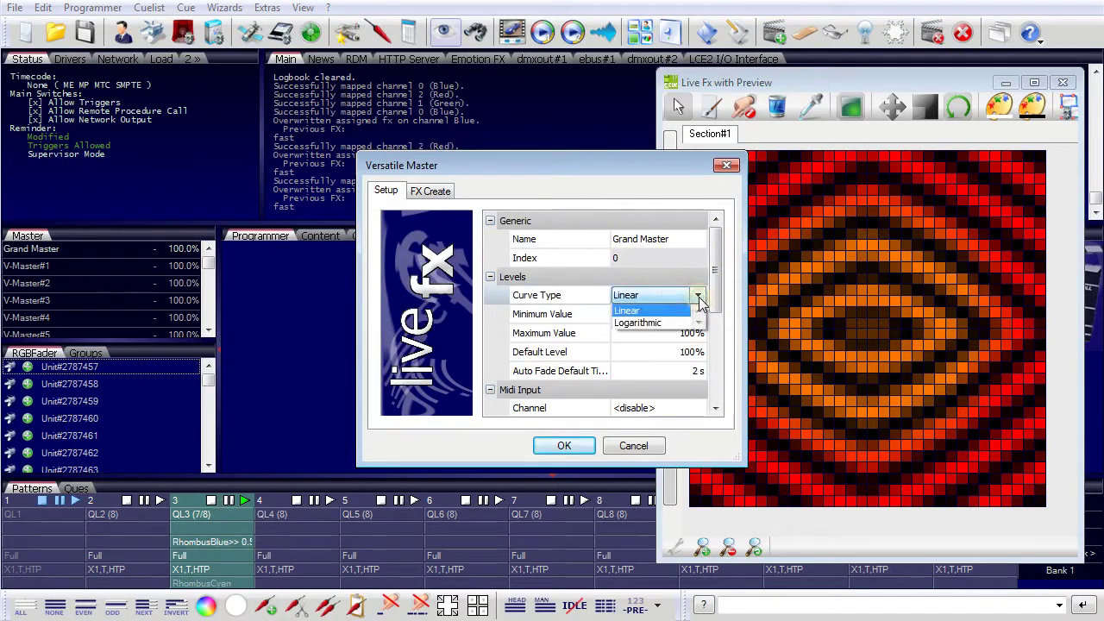
click(589, 306)
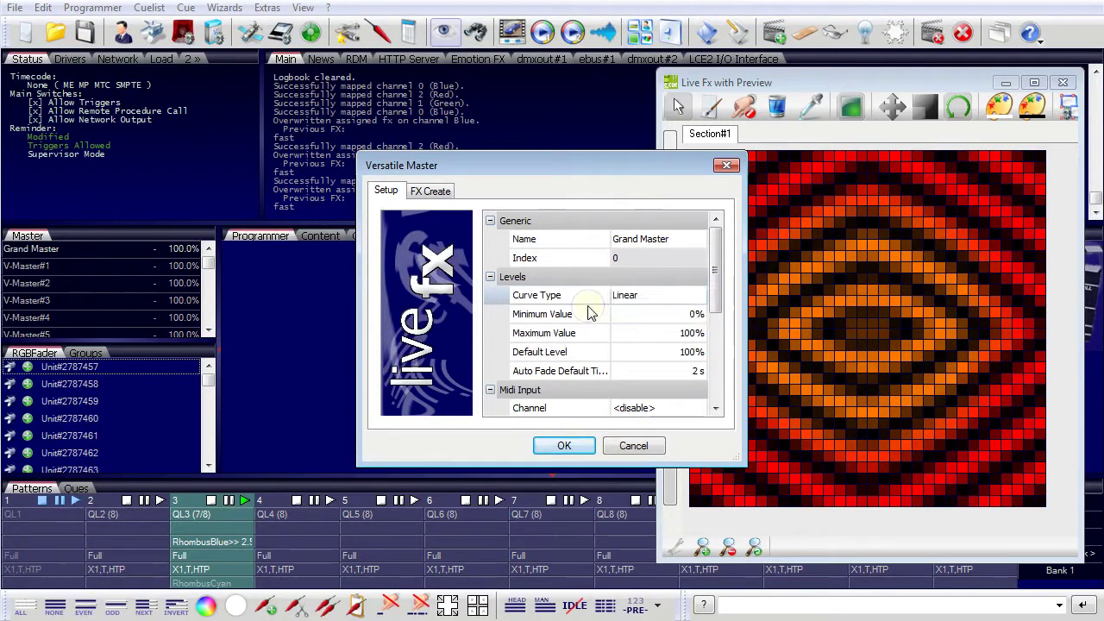
click(594, 333)
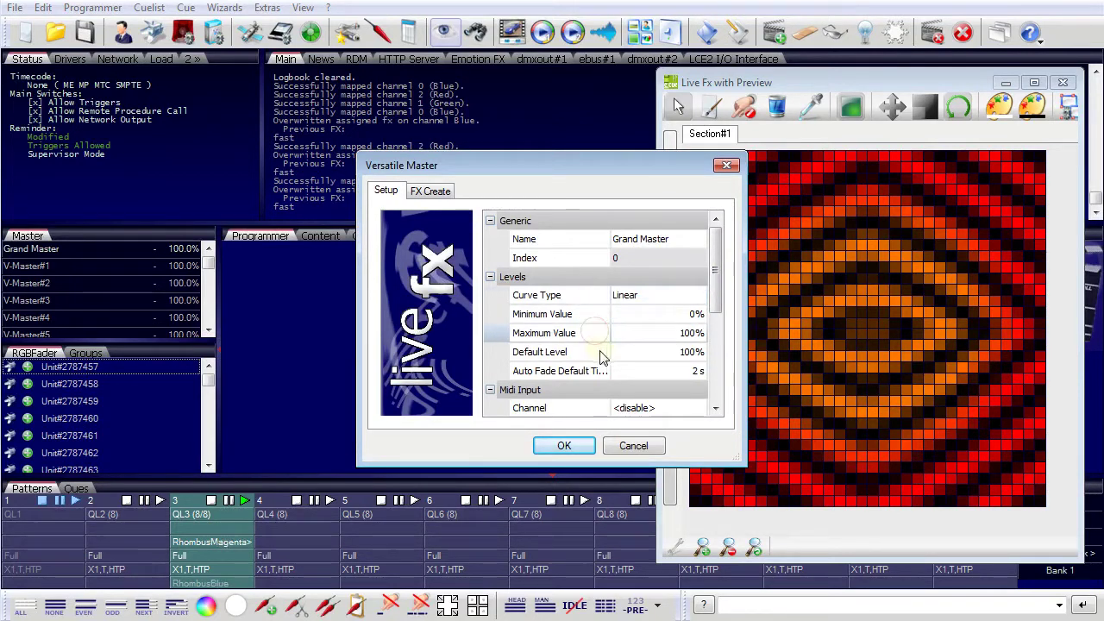
click(601, 354)
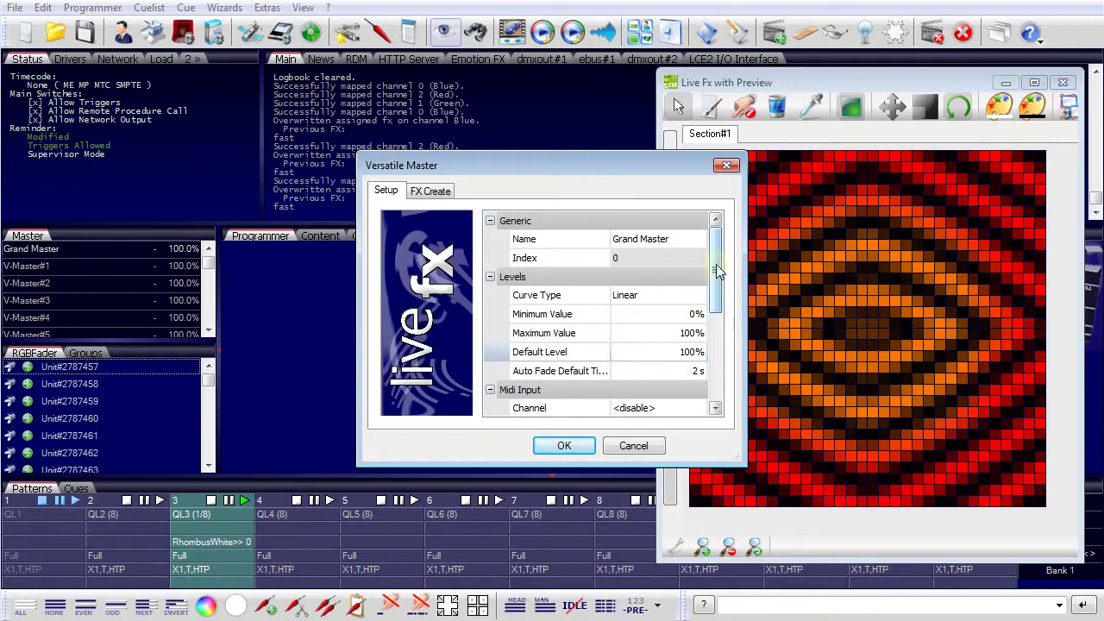
drag(716, 270, 719, 322)
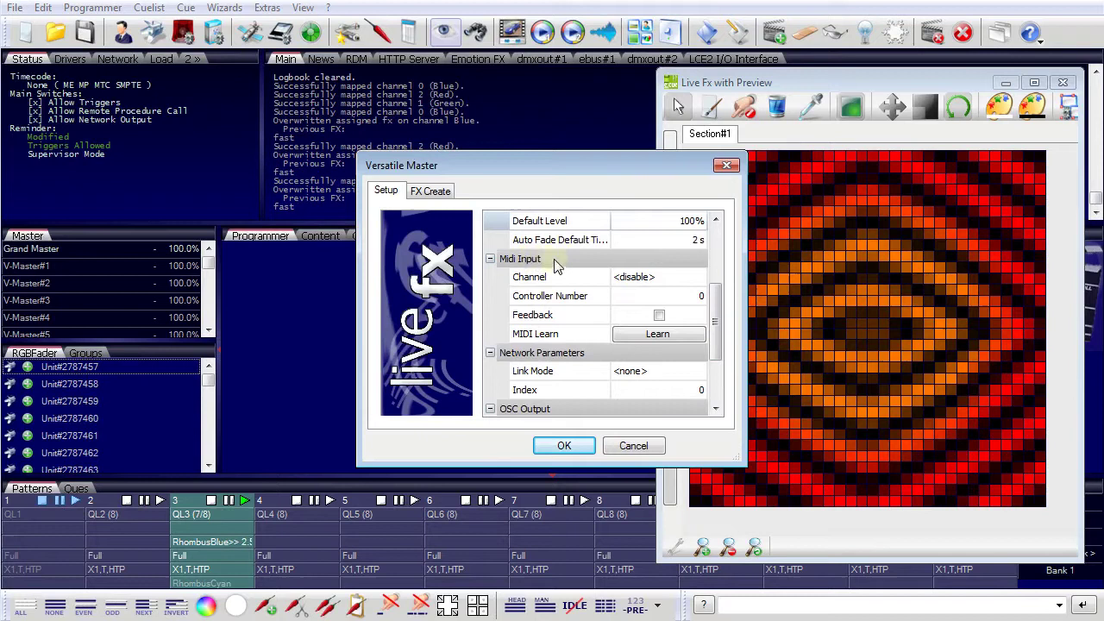
Step: Start MIDI Learn and set MIDI channel 4, controller number 3, with feedback on
click(643, 336)
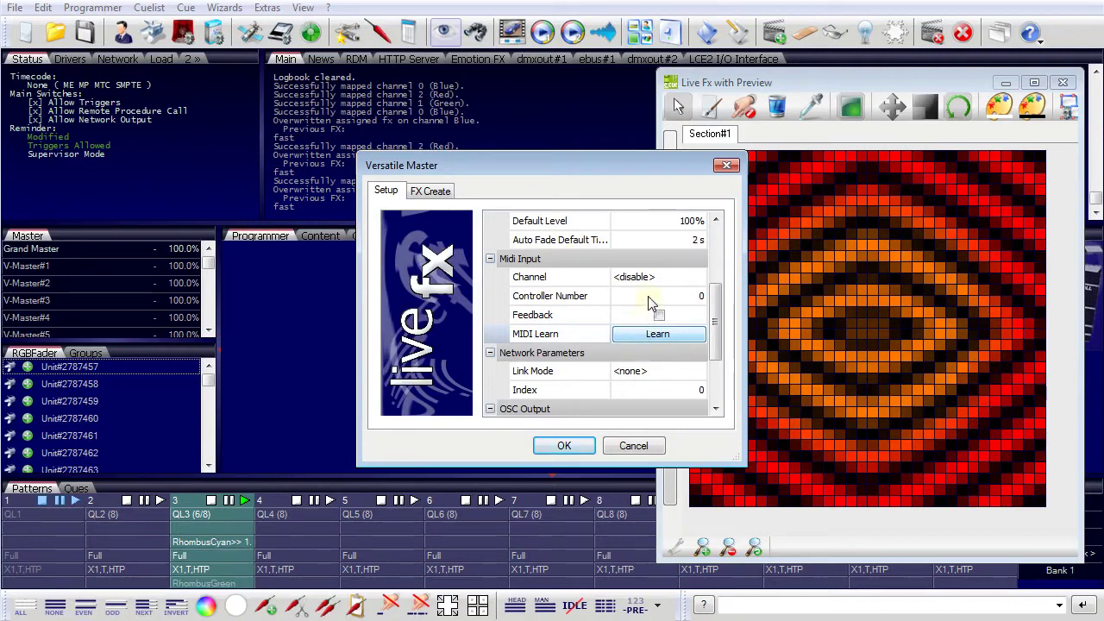
click(696, 278)
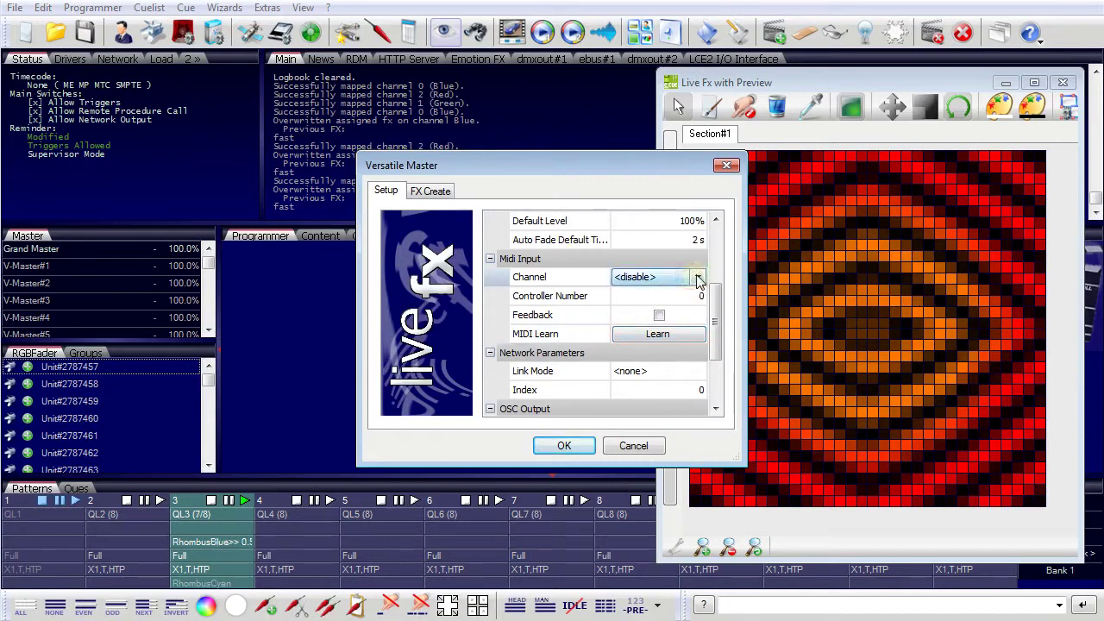
click(698, 277)
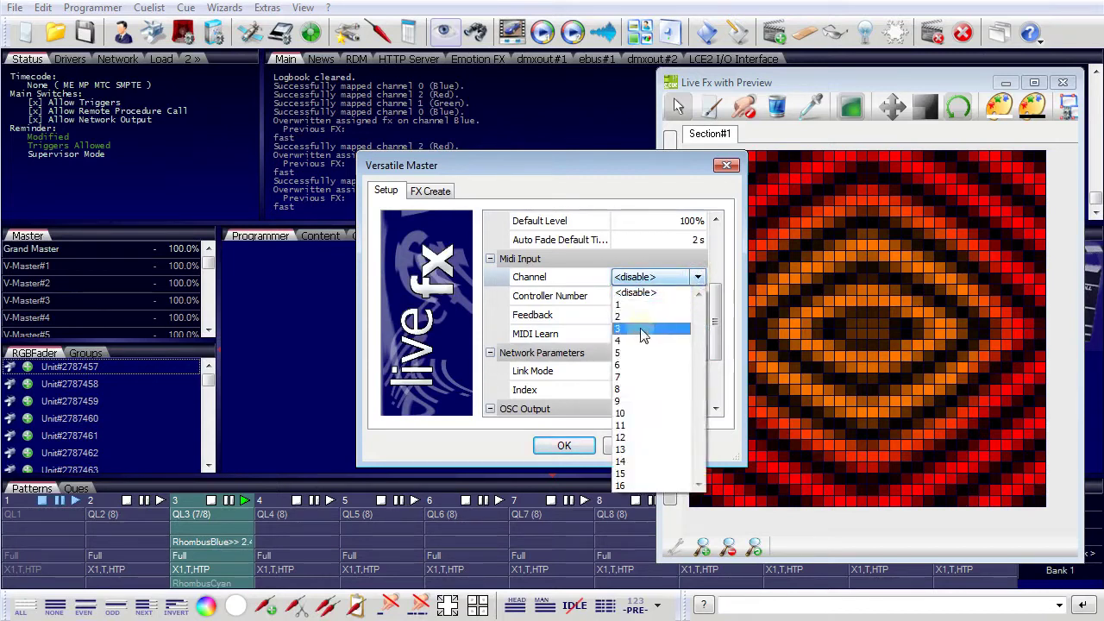
click(646, 342)
click(697, 296)
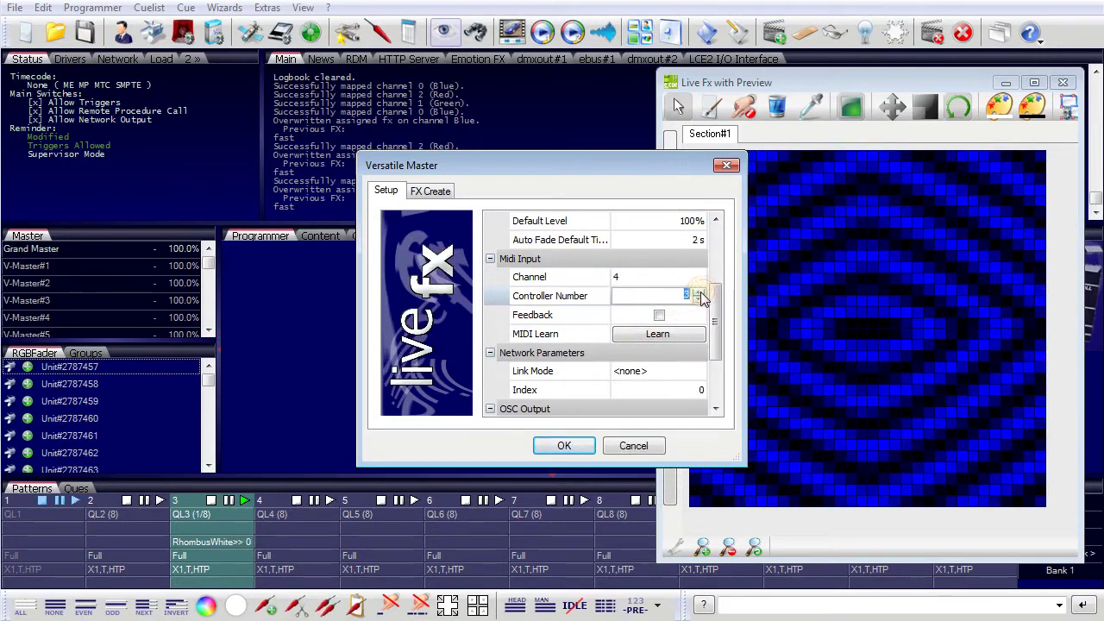
click(658, 316)
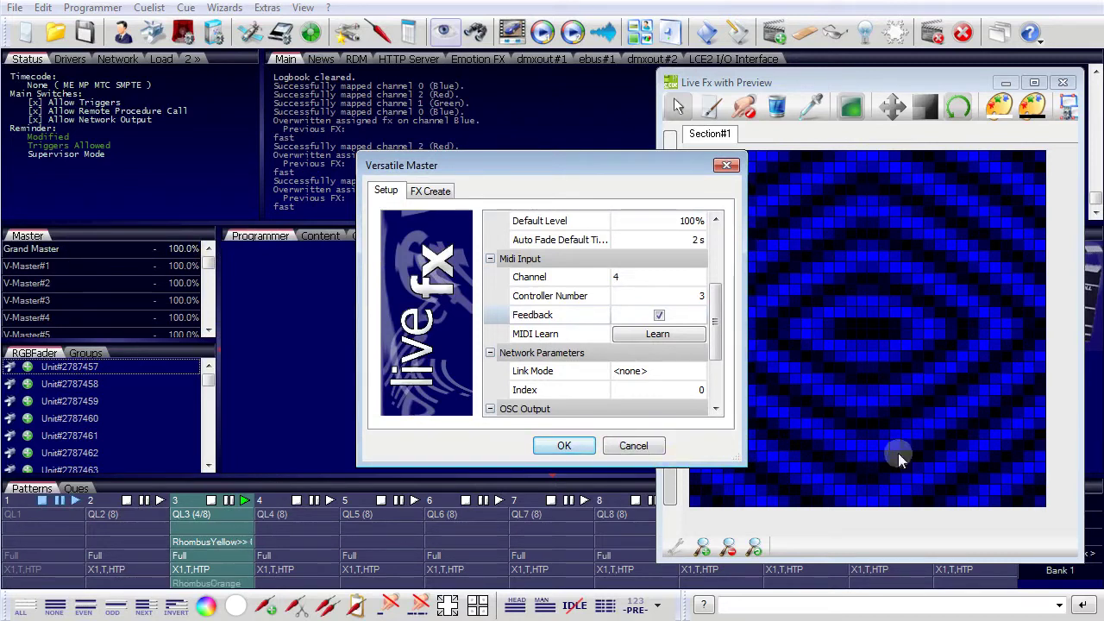
Step: Reset the MIDI channel to disabled, turn feedback off, and confirm the properties
click(677, 277)
click(697, 277)
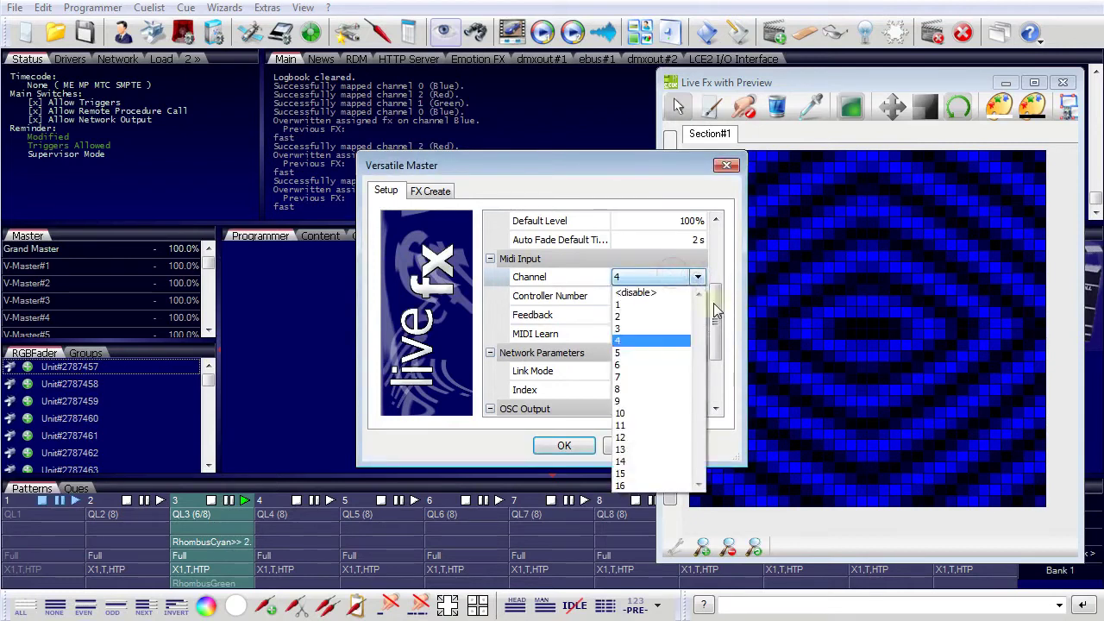
click(638, 292)
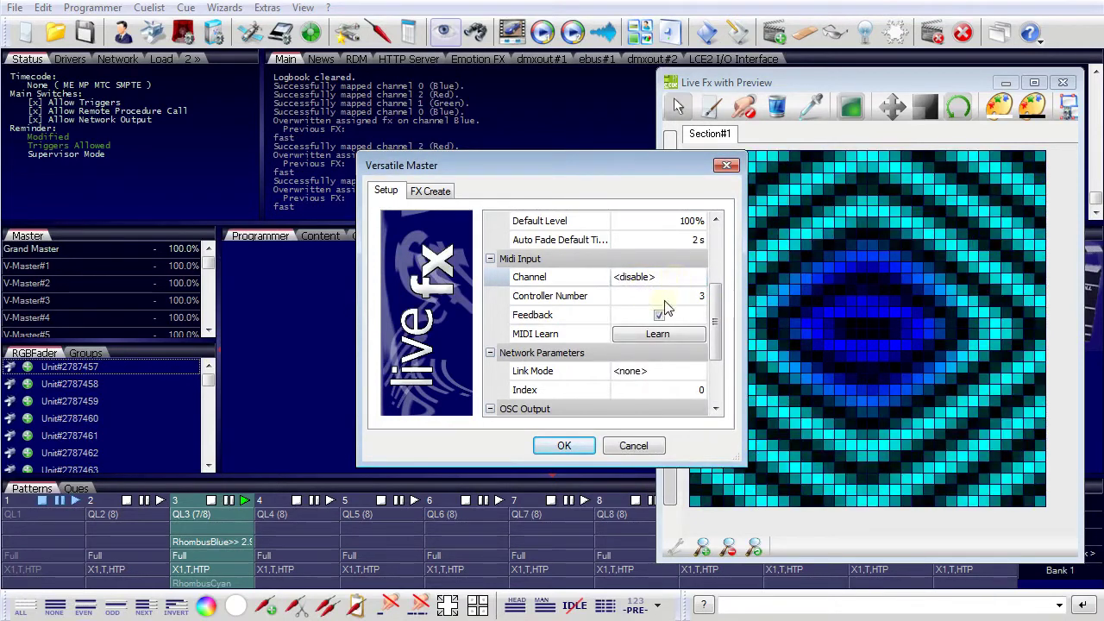
click(660, 316)
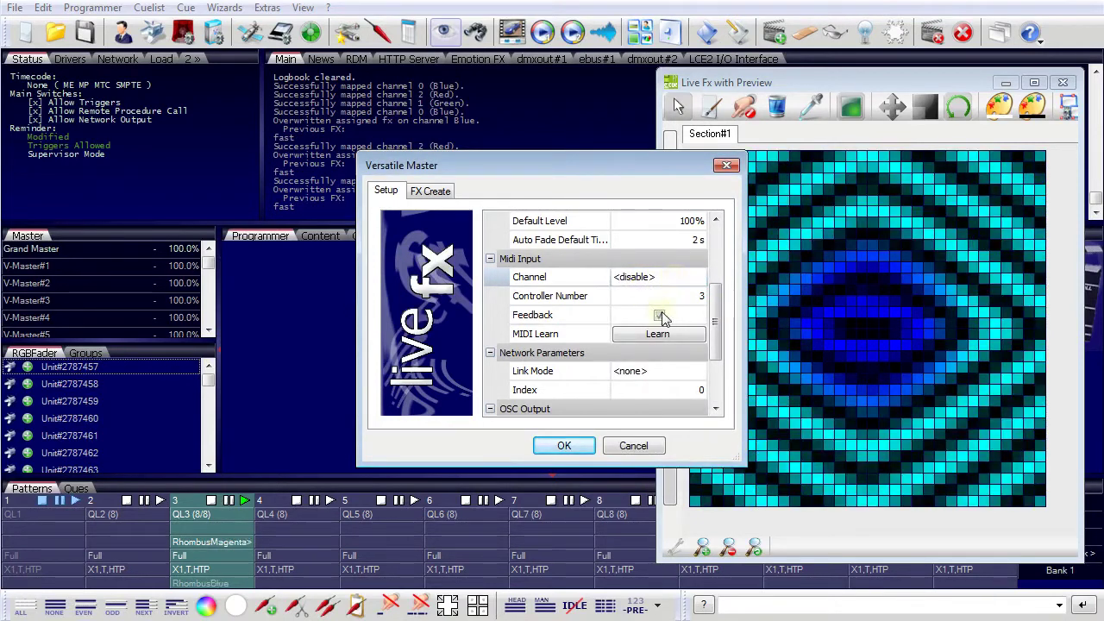
click(573, 448)
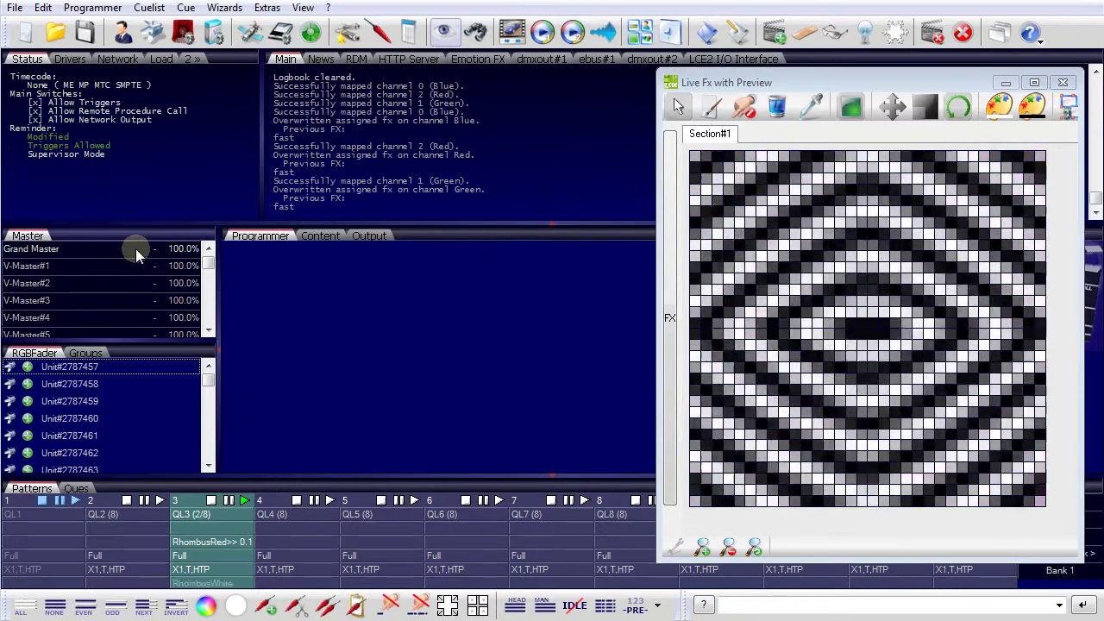
right_click(136, 248)
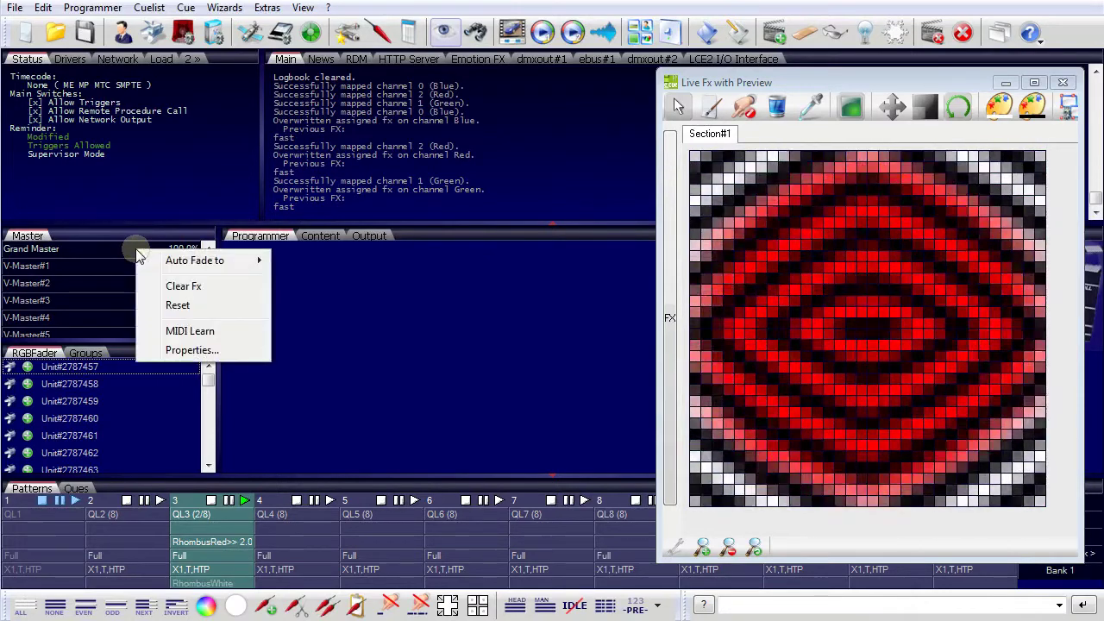
mouse_move(153, 260)
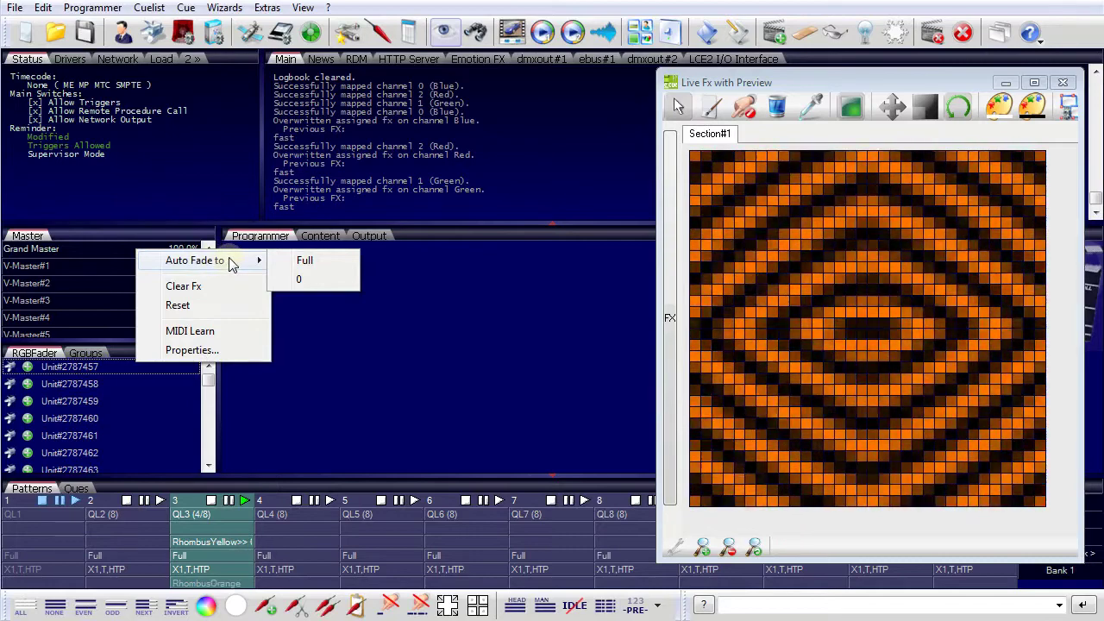
click(302, 279)
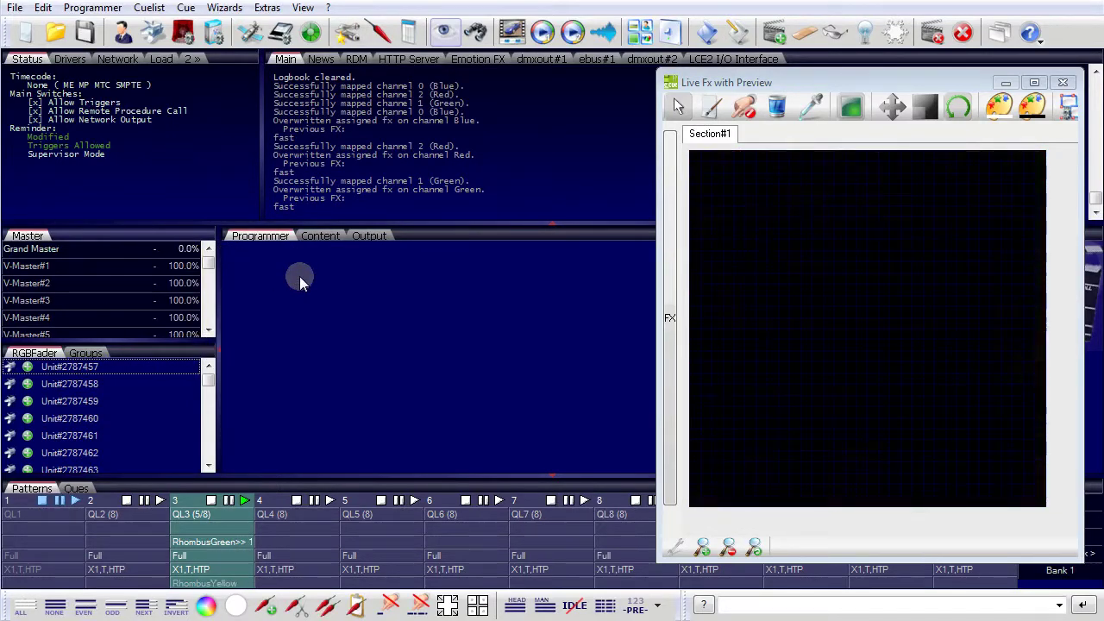
right_click(188, 257)
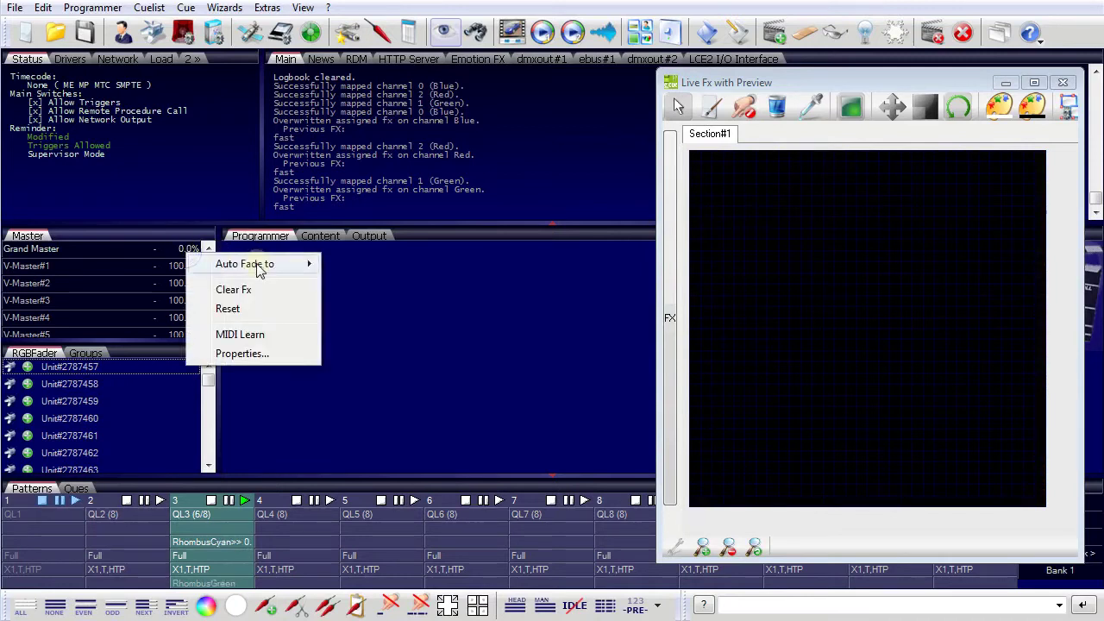
mouse_move(286, 265)
click(356, 268)
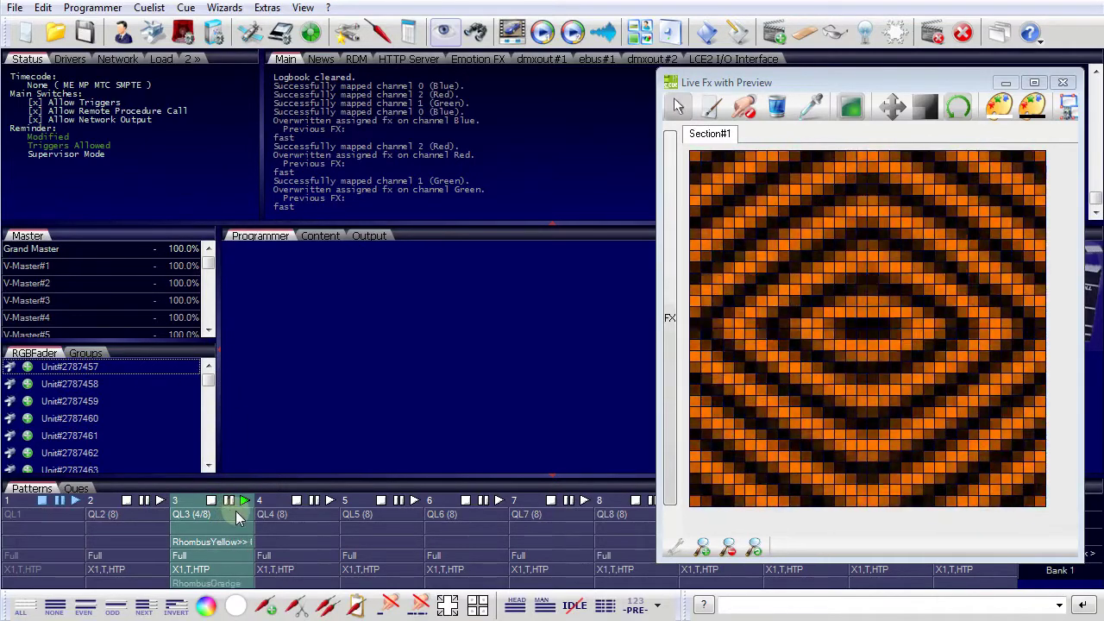
Step: Set QL3's Extra Submaster to V-Master#1 in its cuelist properties, then close the cue list
double_click(235, 512)
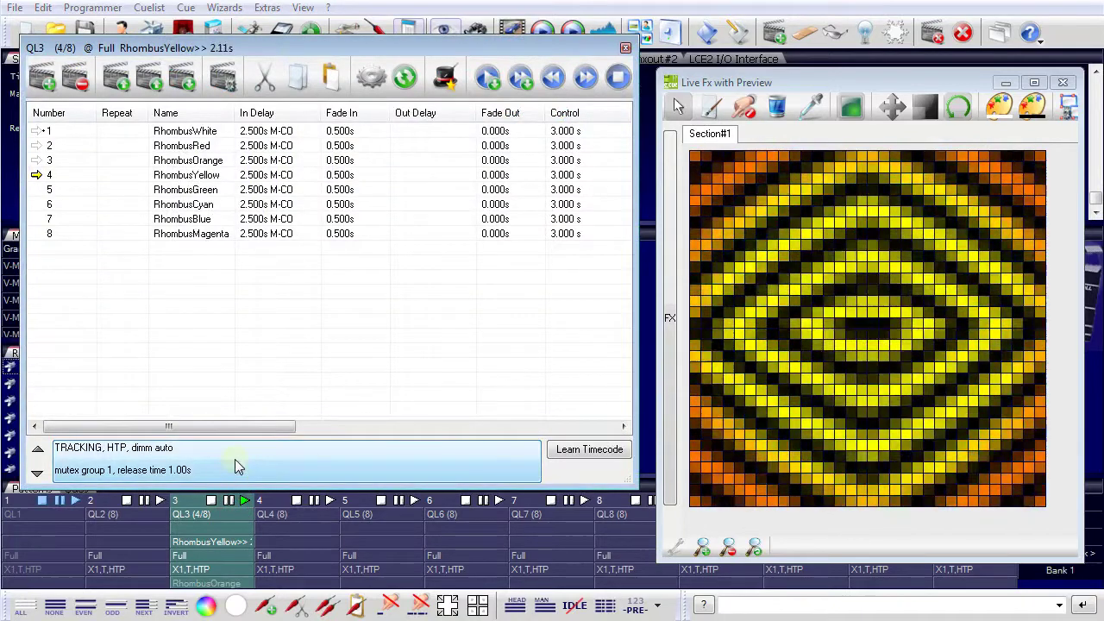
double_click(235, 458)
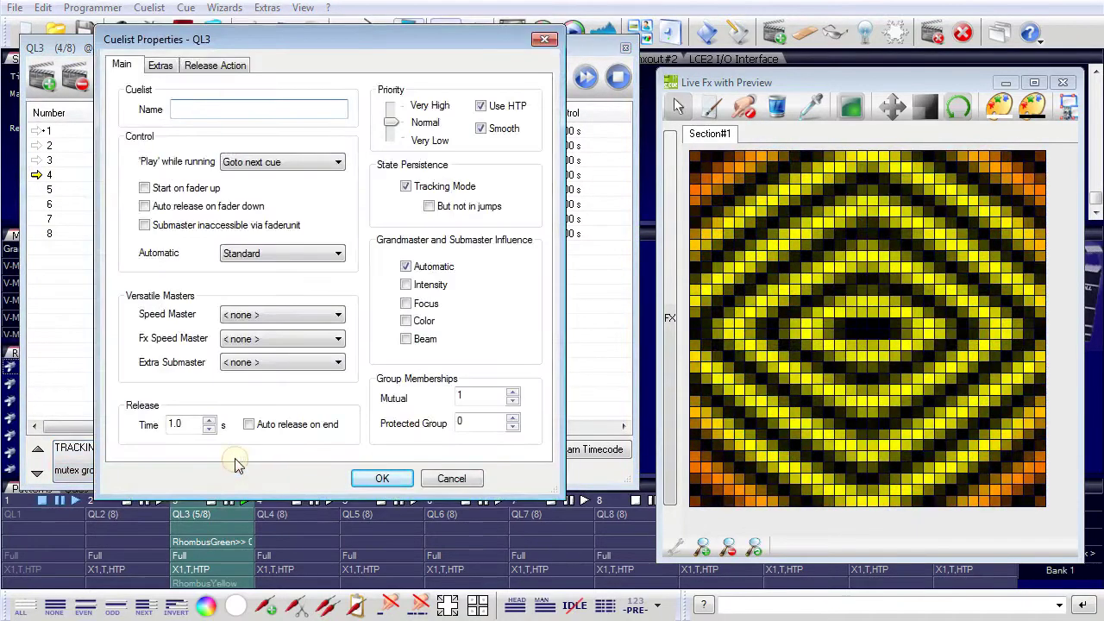
click(338, 362)
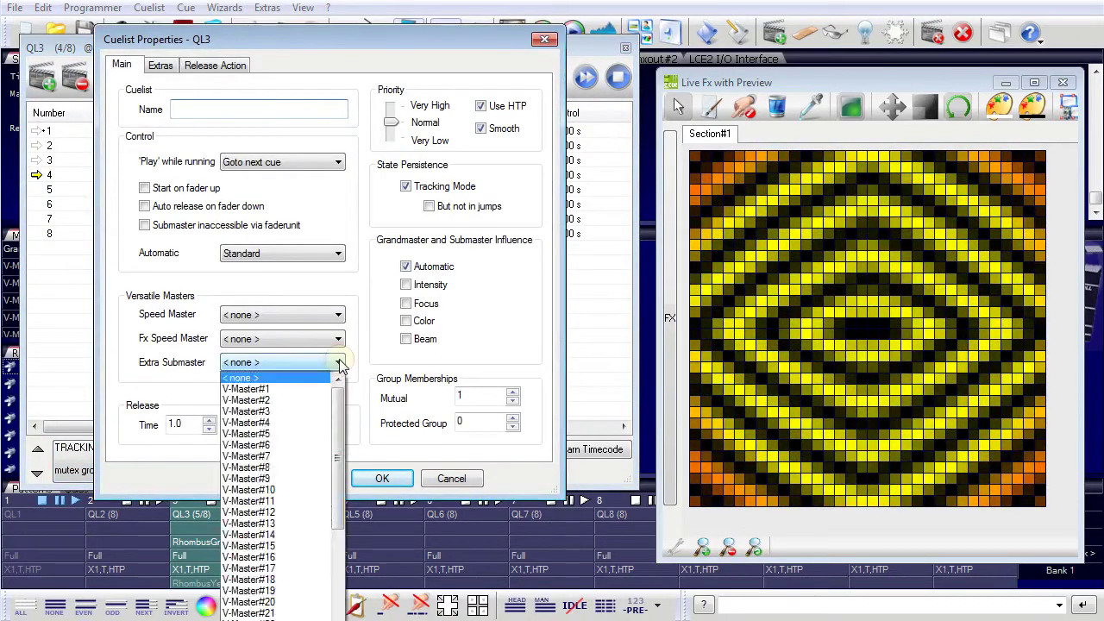
click(294, 389)
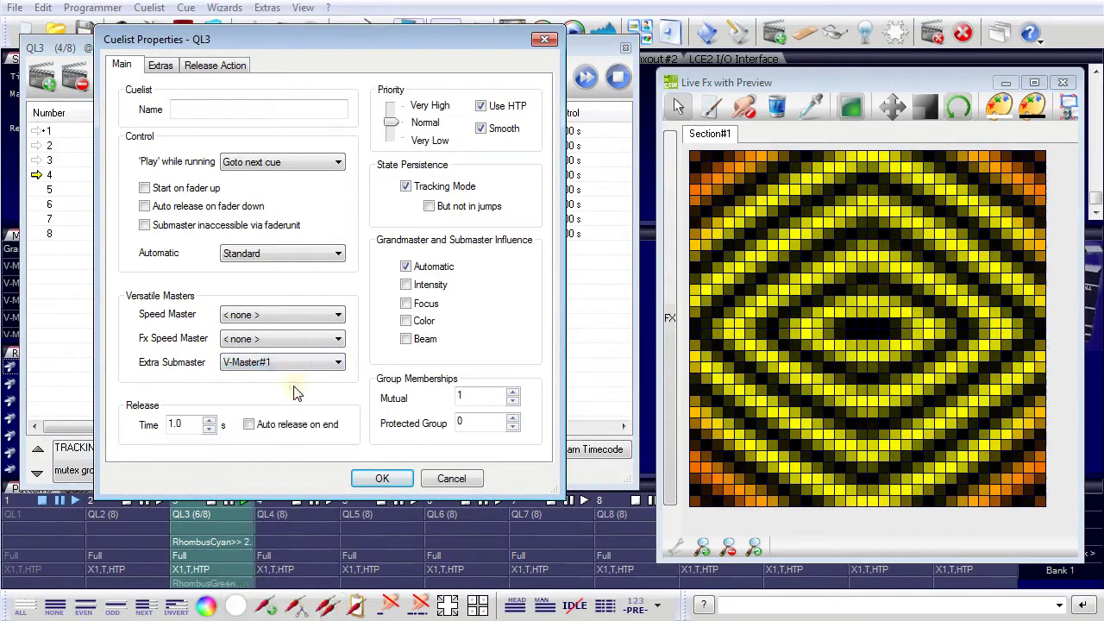
click(379, 478)
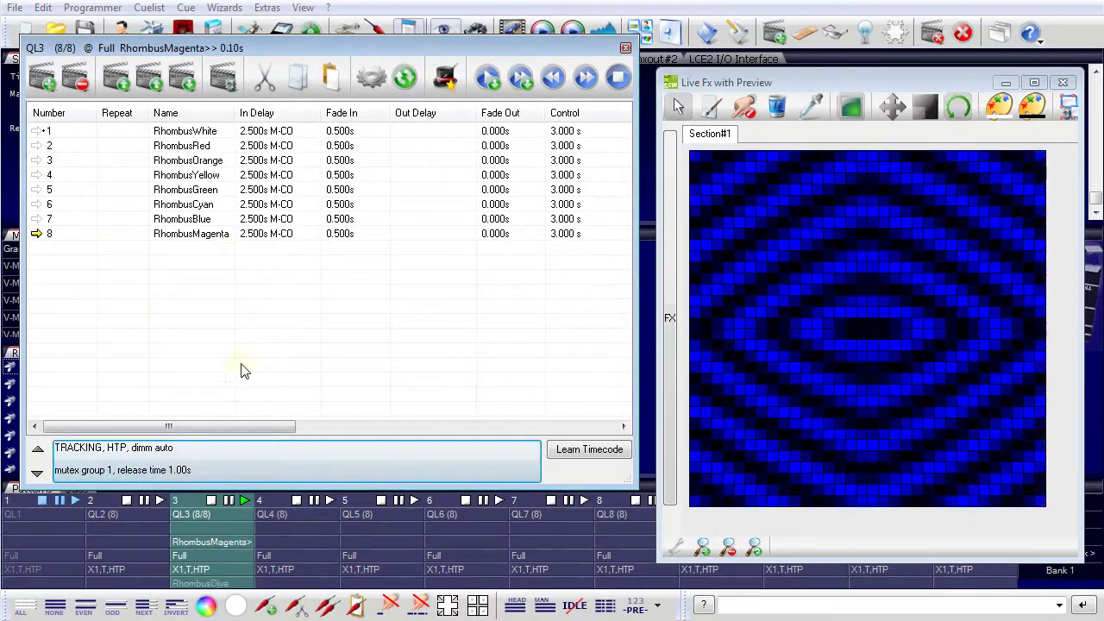
click(626, 48)
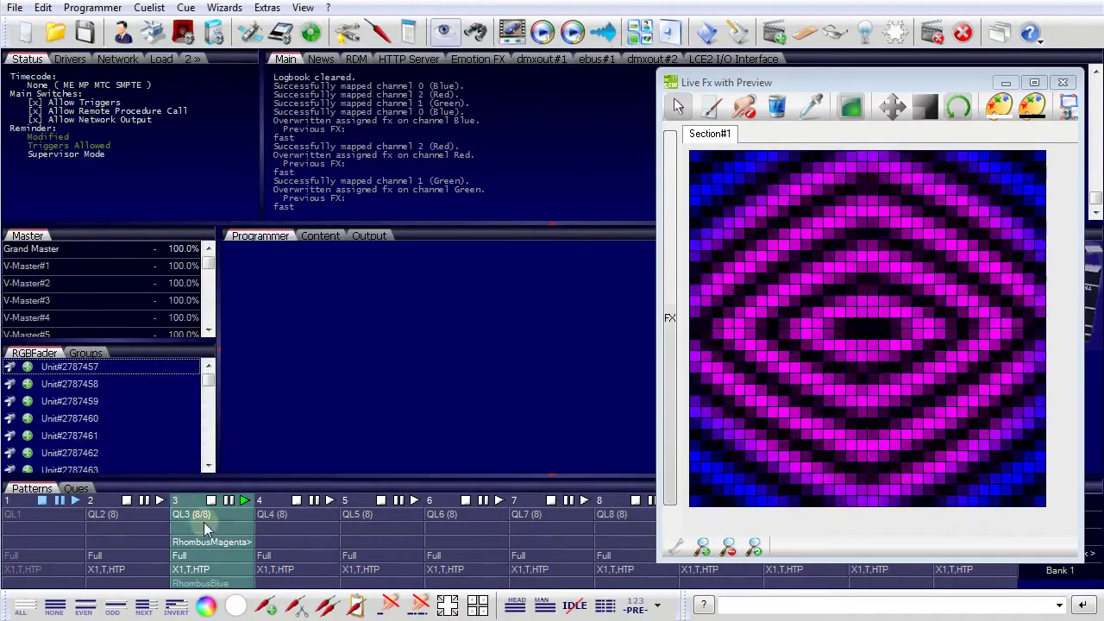
click(177, 282)
drag(174, 283, 174, 372)
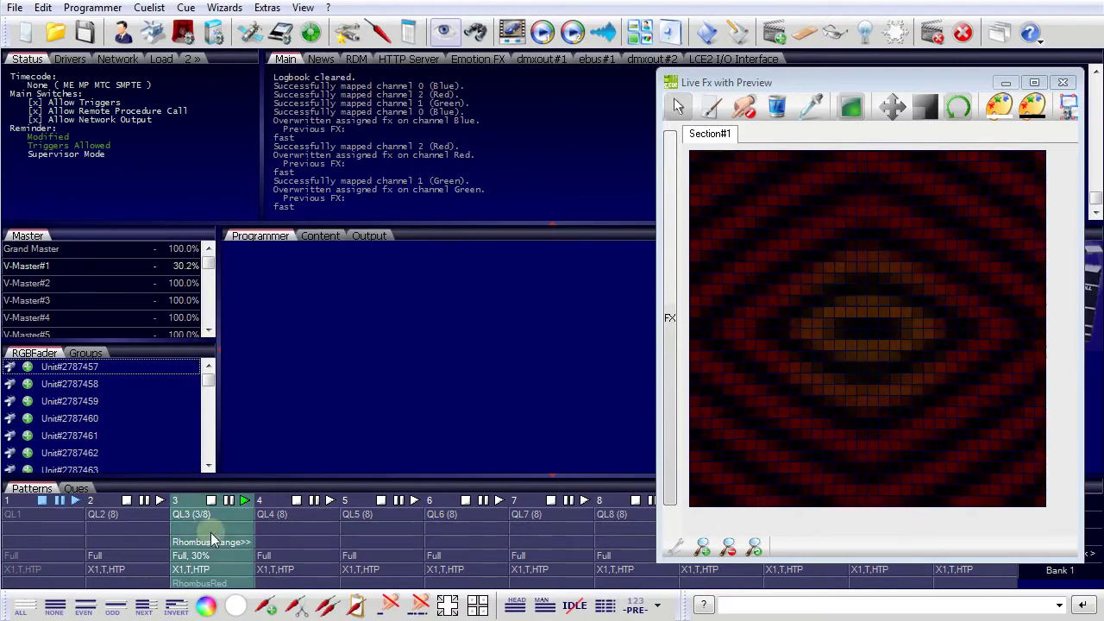
click(331, 500)
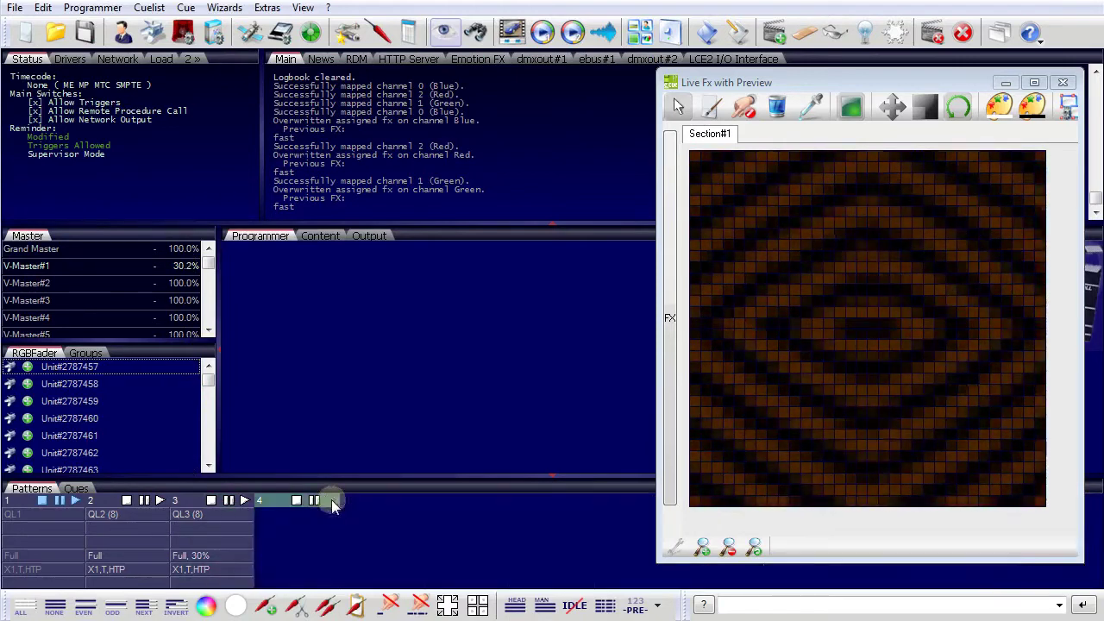
drag(182, 268, 182, 245)
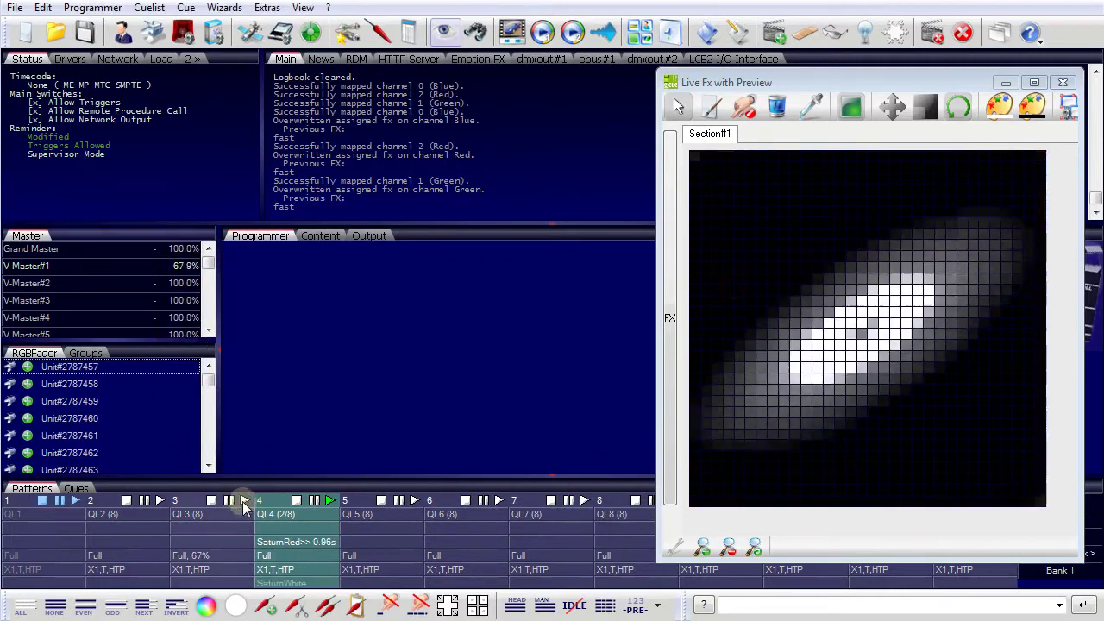
click(245, 501)
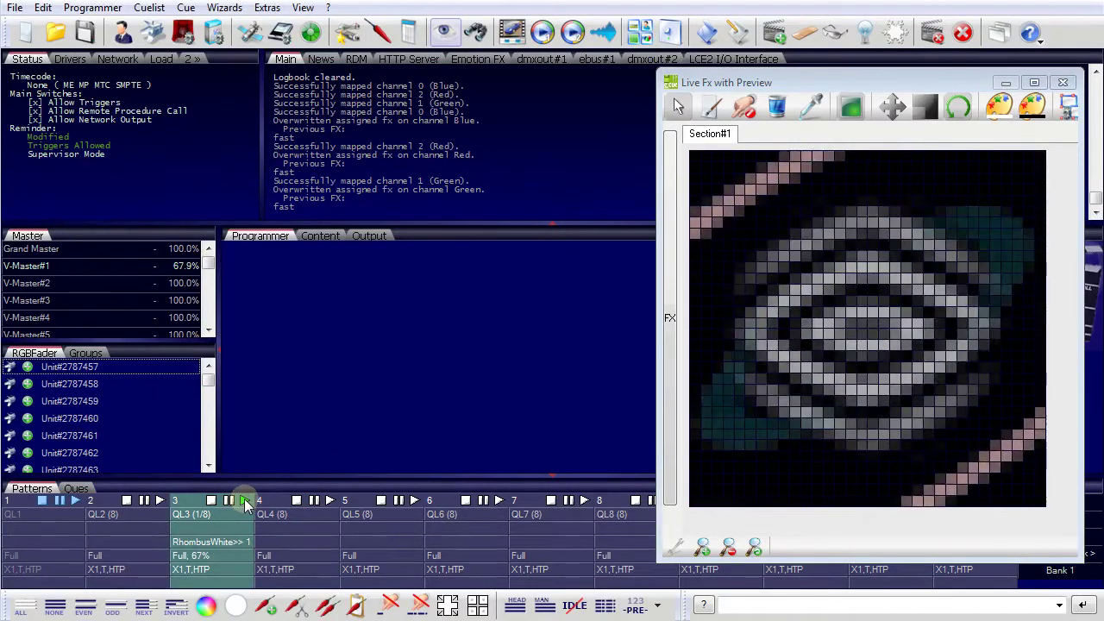
mouse_move(173, 267)
mouse_down()
mouse_move(172, 319)
mouse_move(172, 279)
mouse_up()
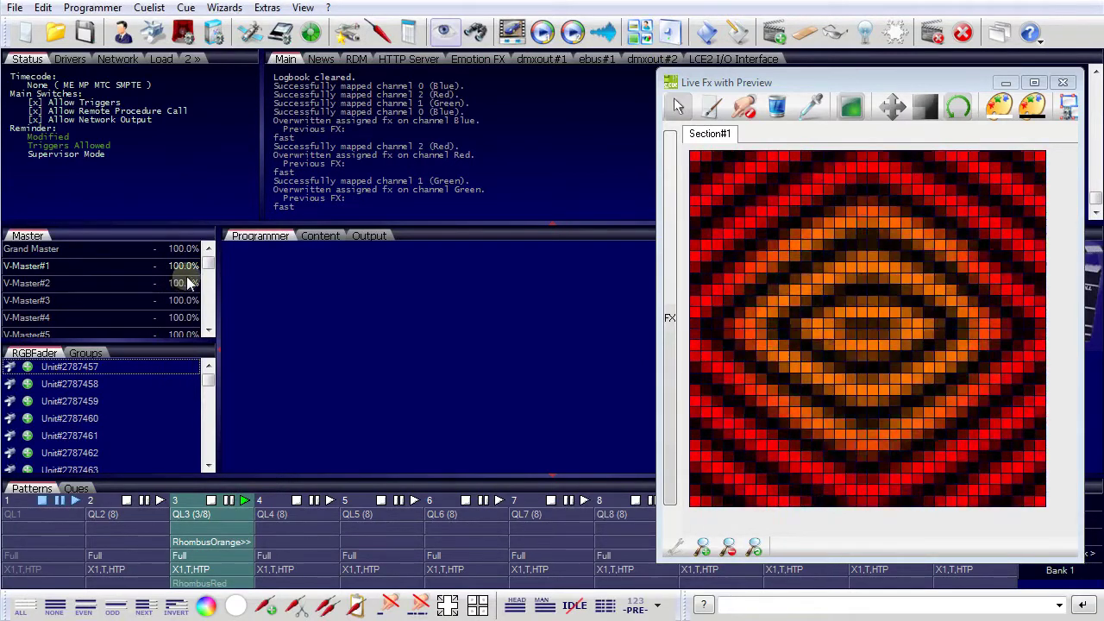
Step: Create a Sin FX on V-Master#1, multiplied with LiveFX, at position 50
right_click(183, 267)
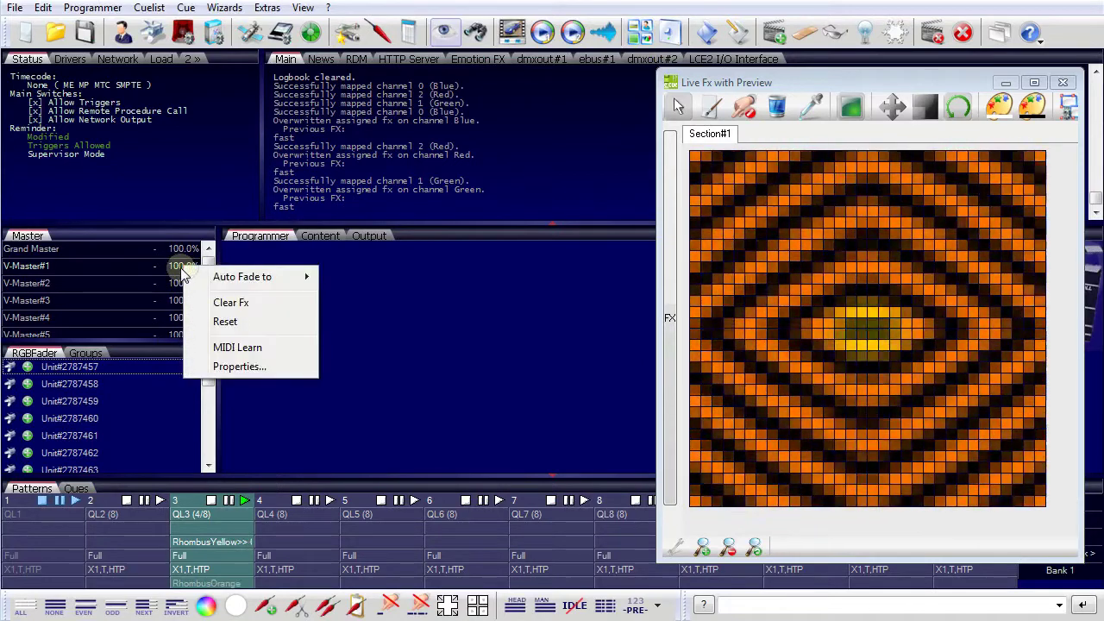
click(237, 367)
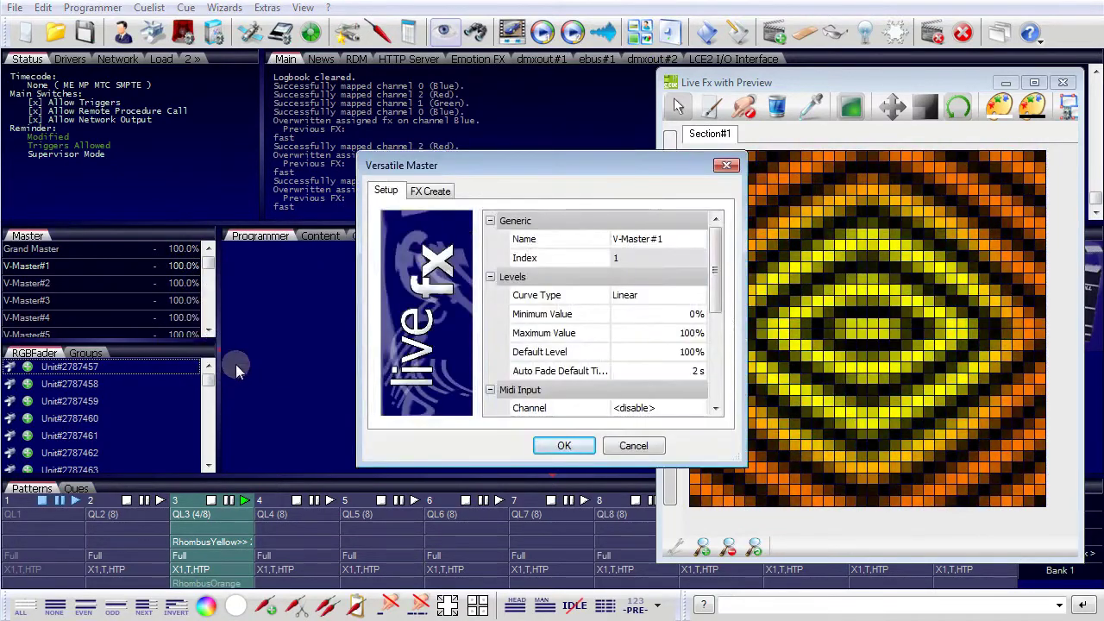
click(443, 193)
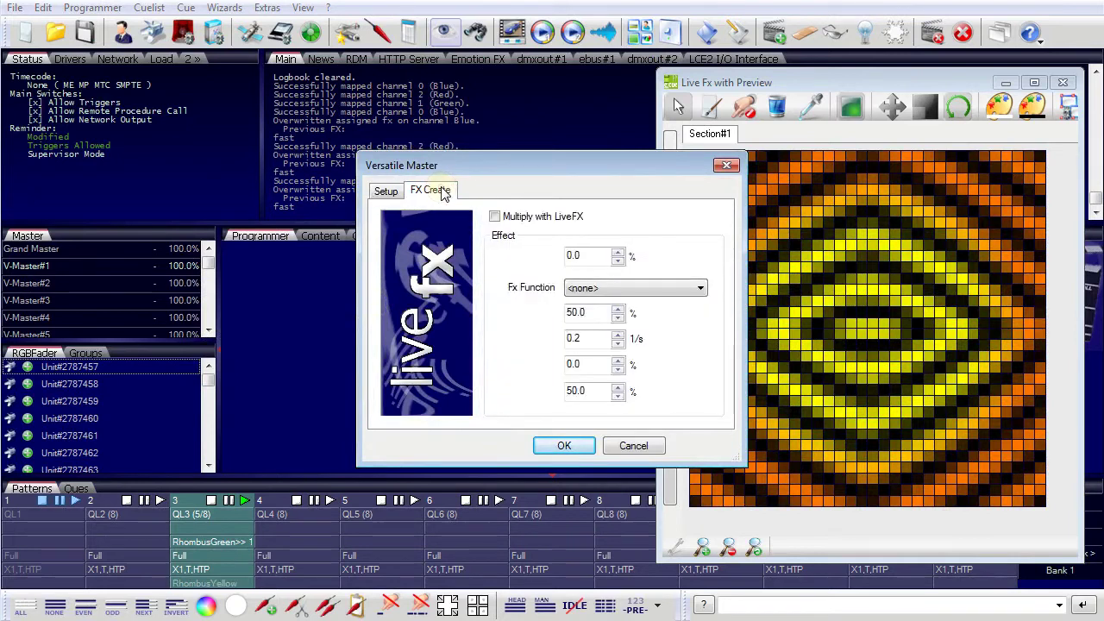
click(494, 216)
drag(599, 254, 520, 269)
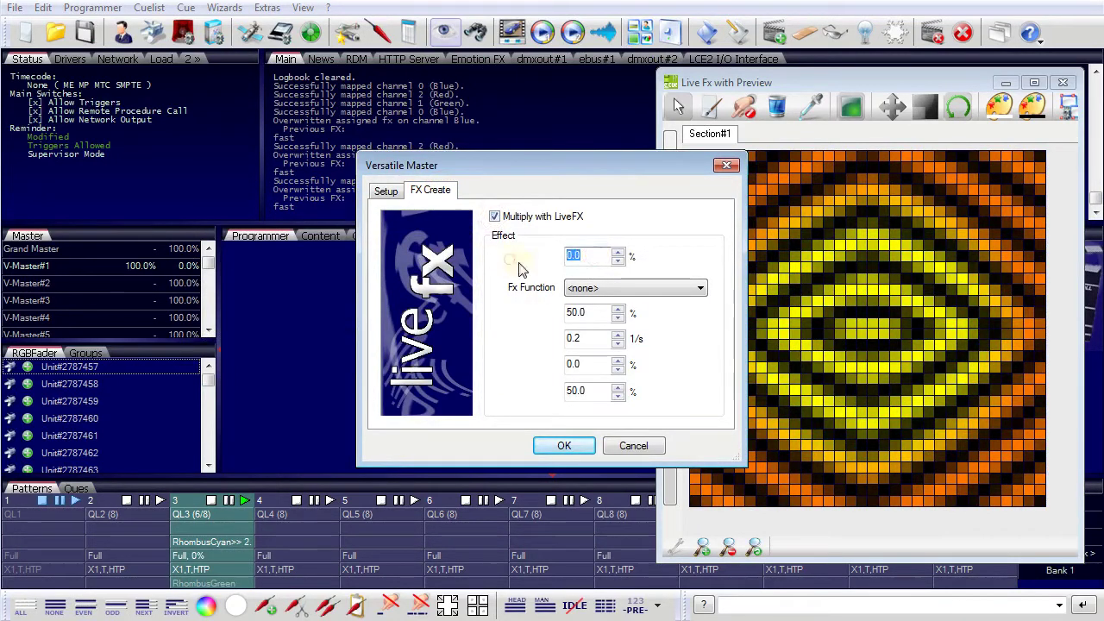
text(50)
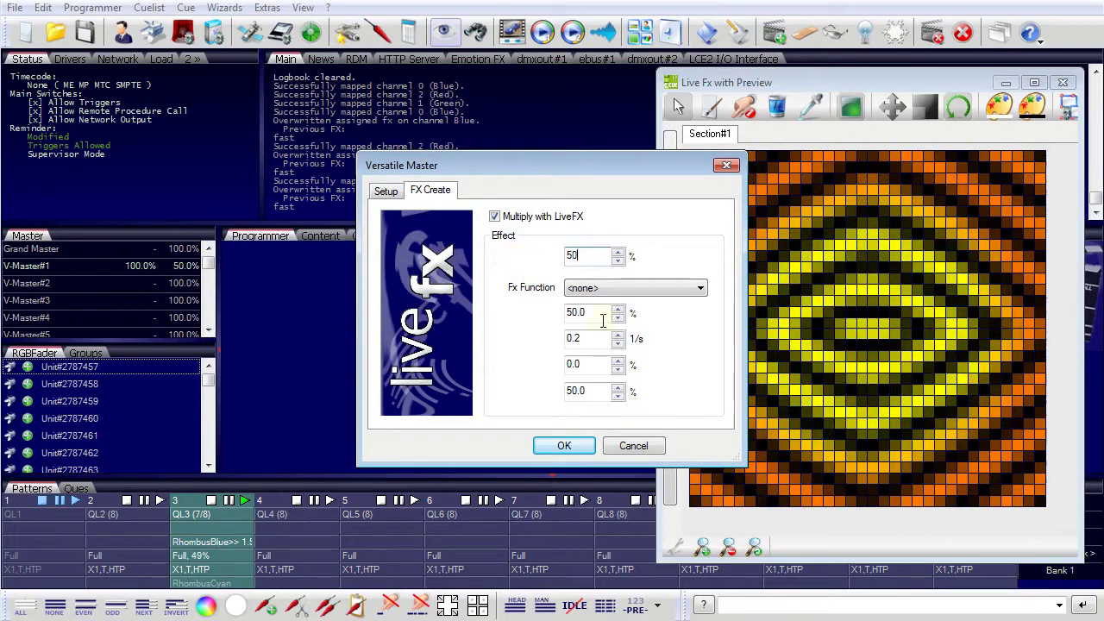
click(701, 288)
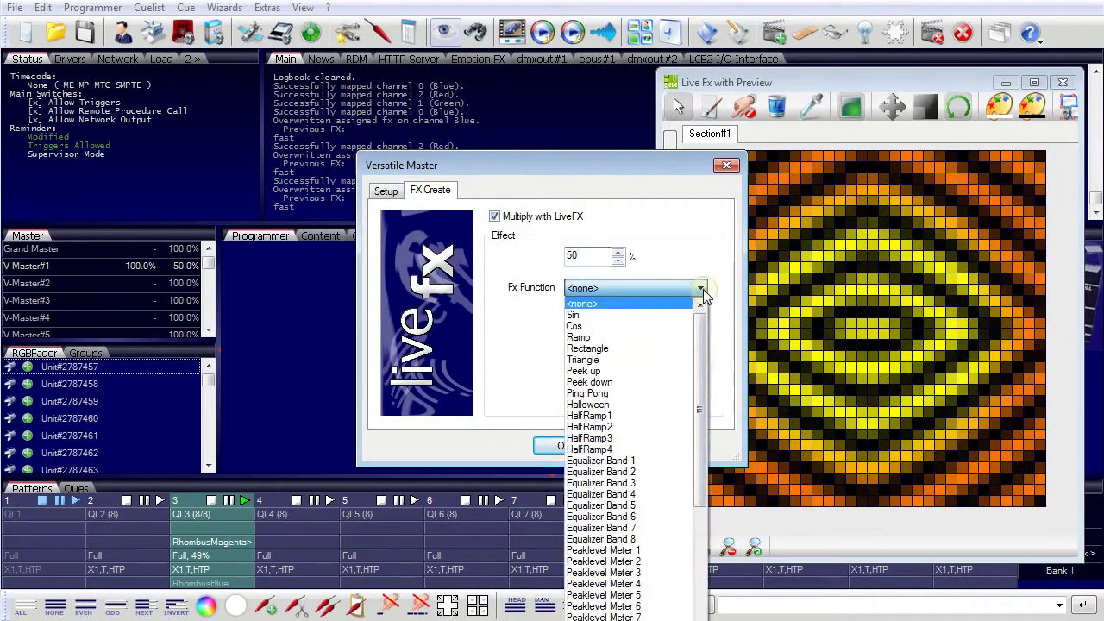
click(605, 316)
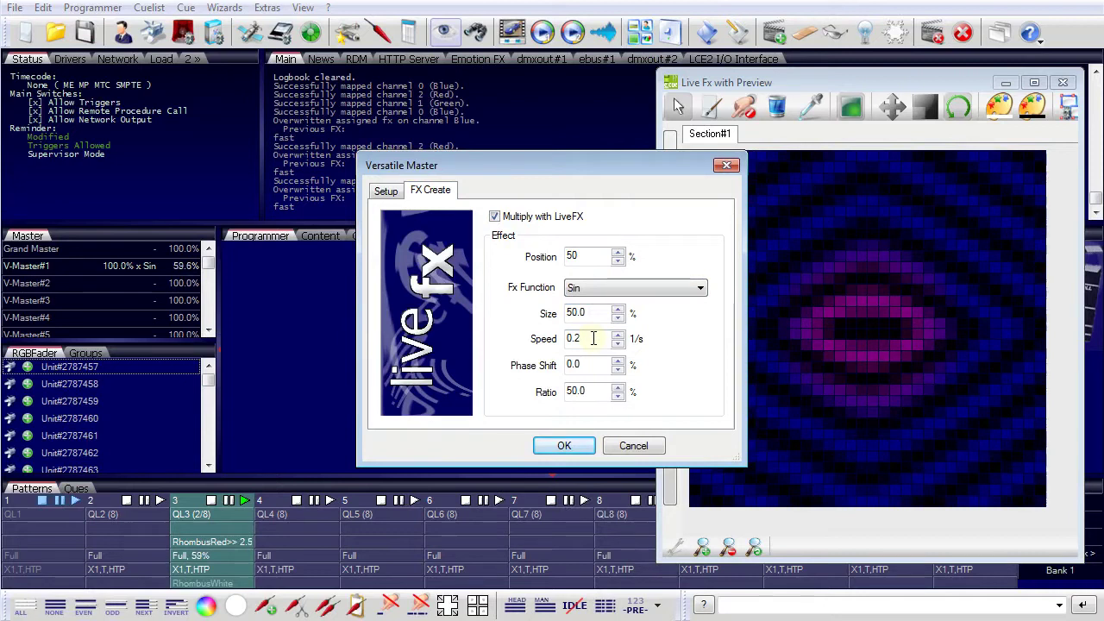
click(561, 447)
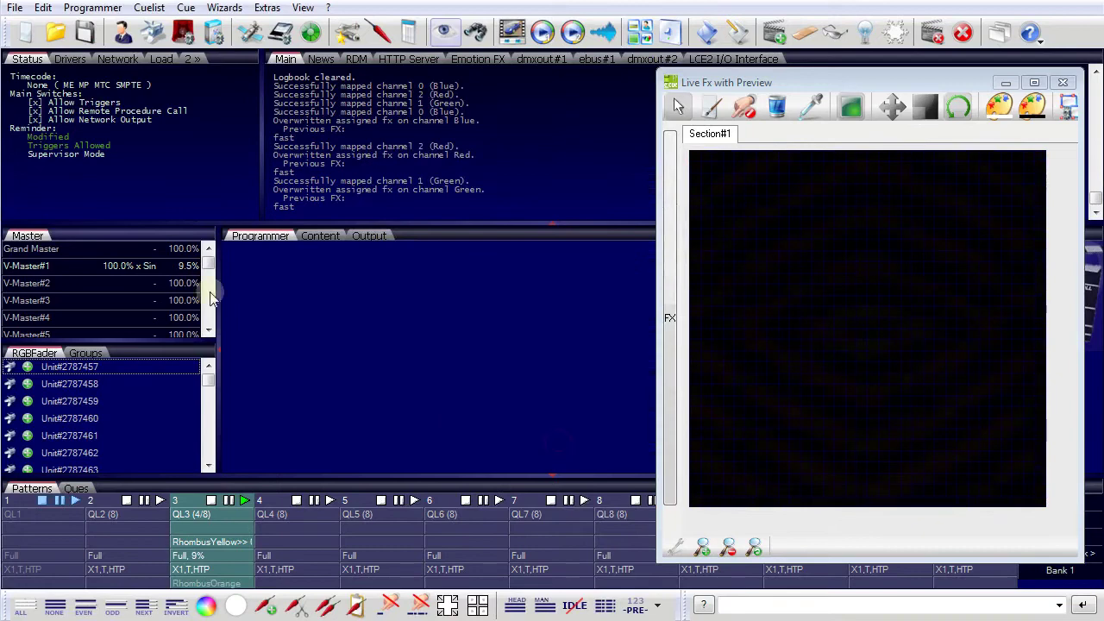
click(165, 265)
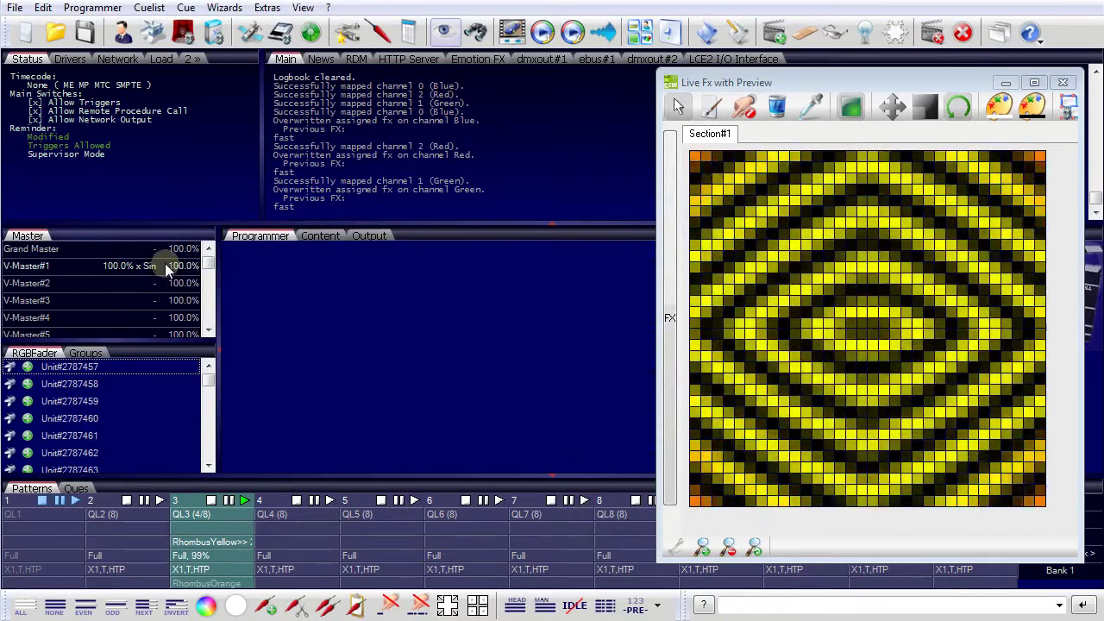